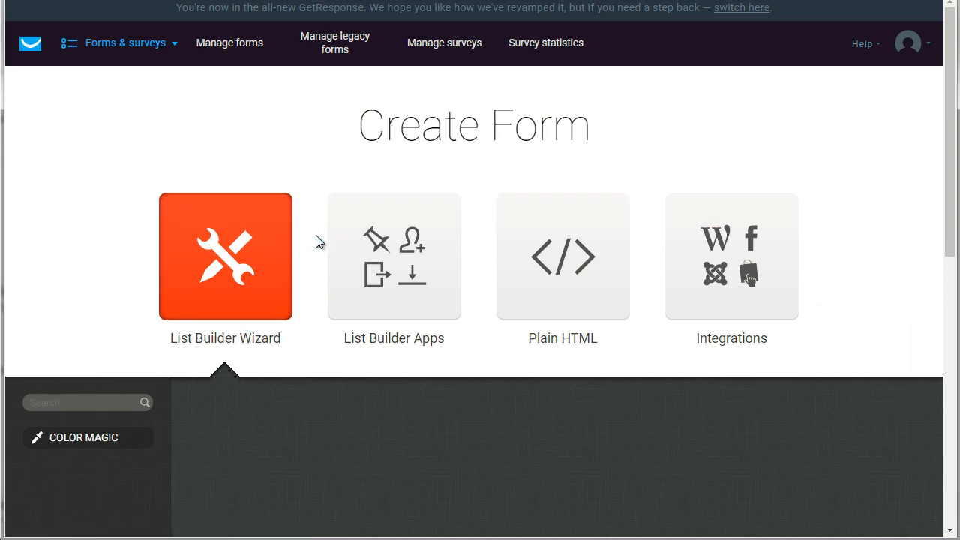
Step: Filter the List Builder Wizard form templates to the Newsletter sign-up type
{"action": "scroll", "coordinate": [317, 241], "scroll_direction": "down", "scroll_amount": 5}
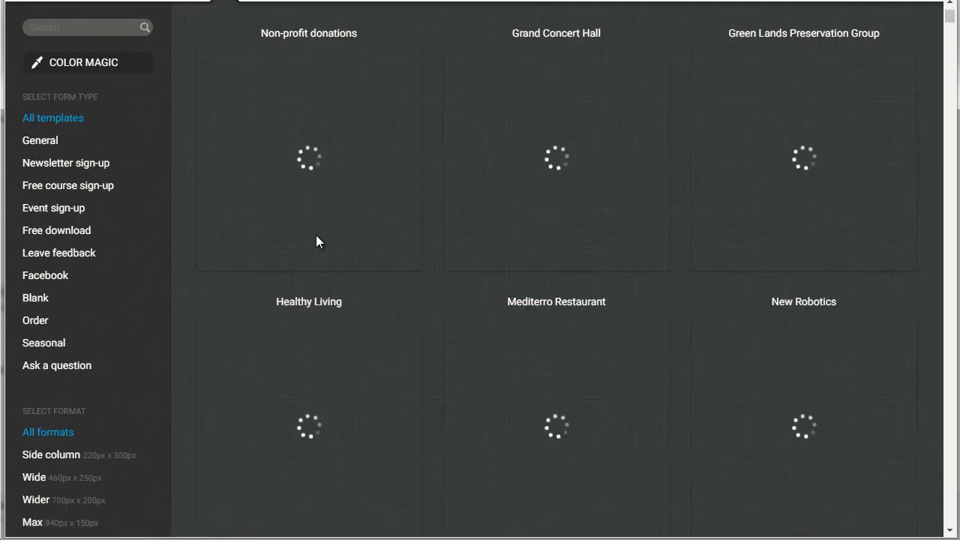
{"action": "scroll", "coordinate": [316, 241], "scroll_direction": "up", "scroll_amount": 1}
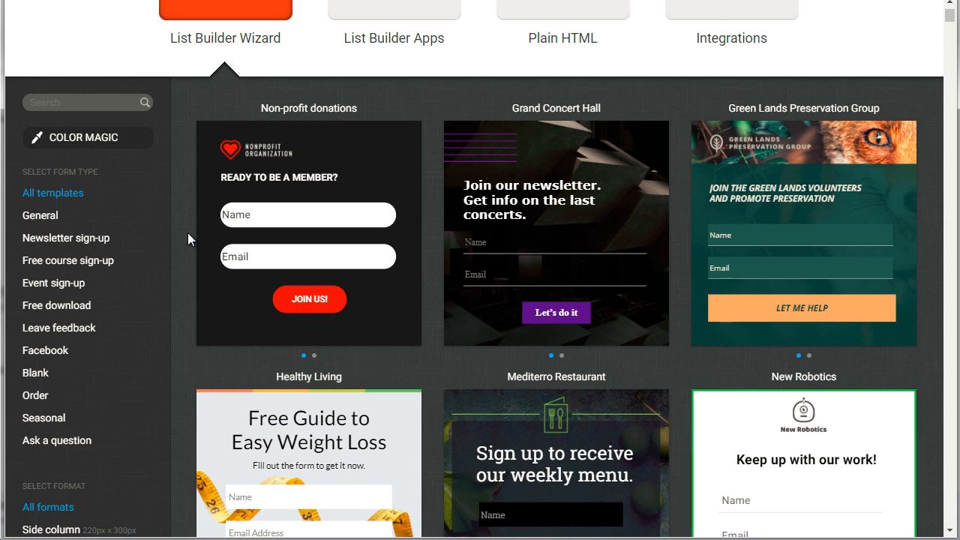
{"action": "left_click", "coordinate": [62, 240]}
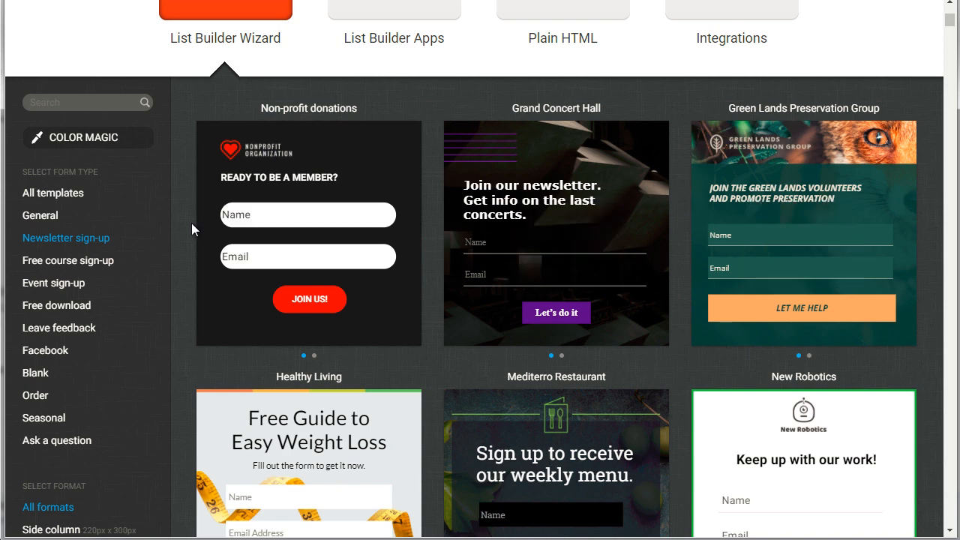
Step: Browse the newsletter sign-up templates and start a new form from the New Robotics template
{"action": "scroll", "coordinate": [191, 223], "scroll_direction": "down", "scroll_amount": 3}
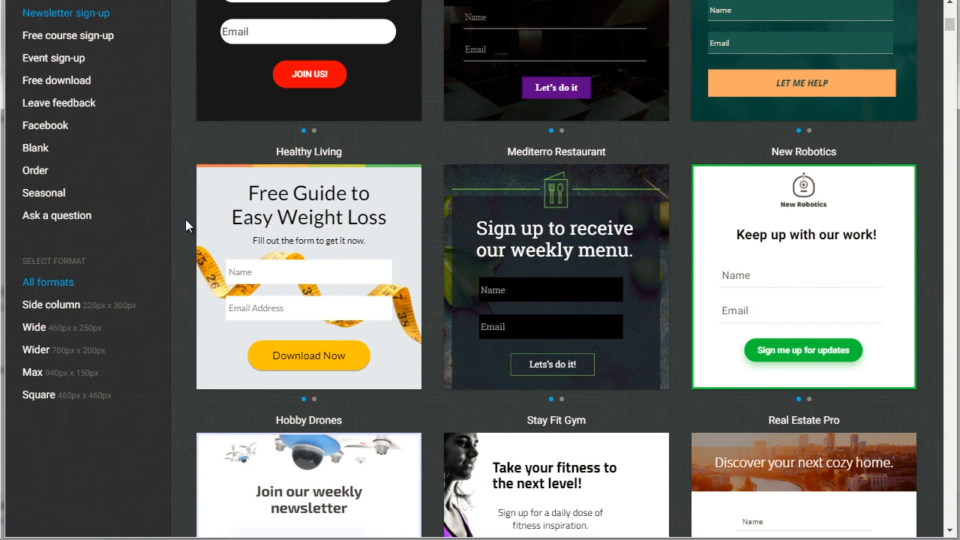
{"action": "scroll", "coordinate": [185, 220], "scroll_direction": "up", "scroll_amount": 1}
{"action": "scroll", "coordinate": [185, 220], "scroll_direction": "down", "scroll_amount": 4}
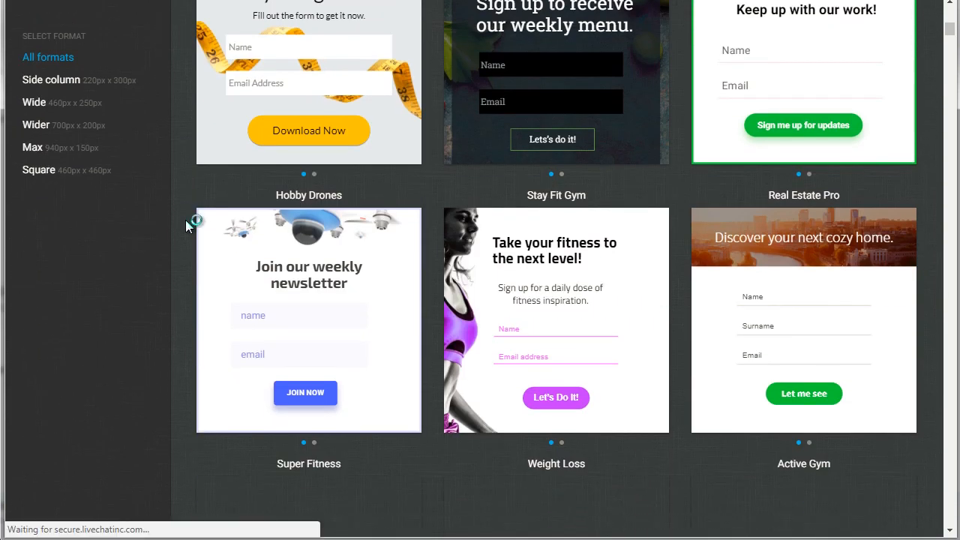
{"action": "scroll", "coordinate": [185, 219], "scroll_direction": "down", "scroll_amount": 3}
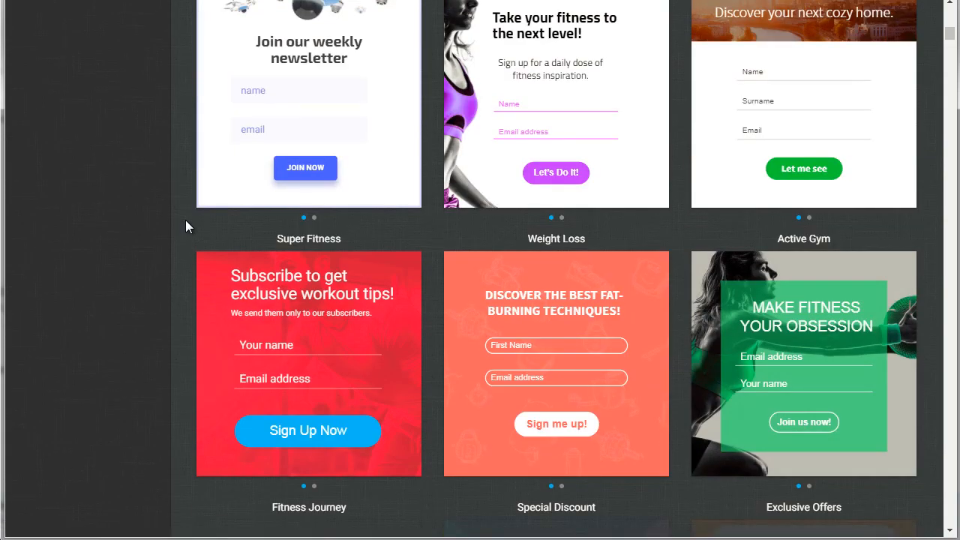
{"action": "scroll", "coordinate": [185, 220], "scroll_direction": "down", "scroll_amount": 3}
{"action": "scroll", "coordinate": [185, 220], "scroll_direction": "up", "scroll_amount": 4}
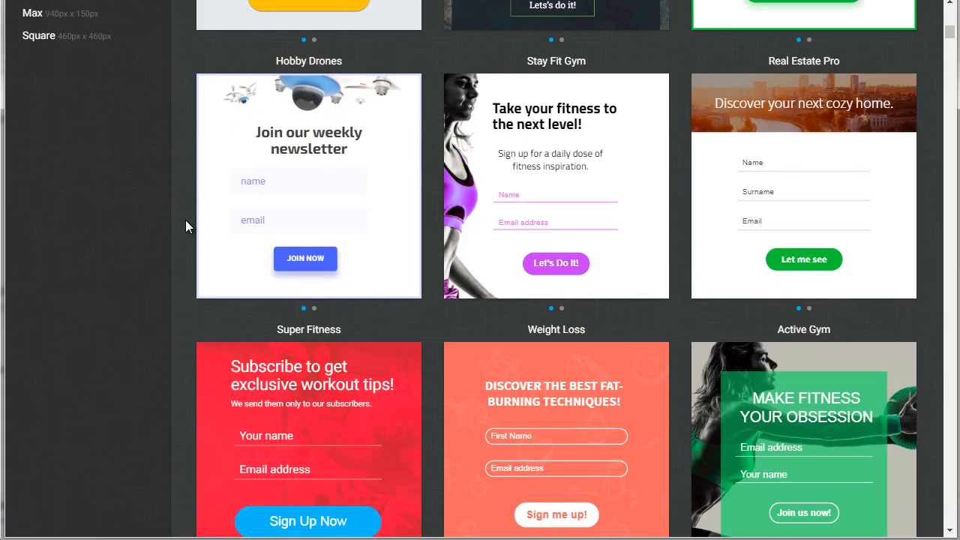
{"action": "scroll", "coordinate": [185, 219], "scroll_direction": "up", "scroll_amount": 2}
{"action": "scroll", "coordinate": [185, 219], "scroll_direction": "up", "scroll_amount": 1}
{"action": "mouse_move", "coordinate": [327, 356]}
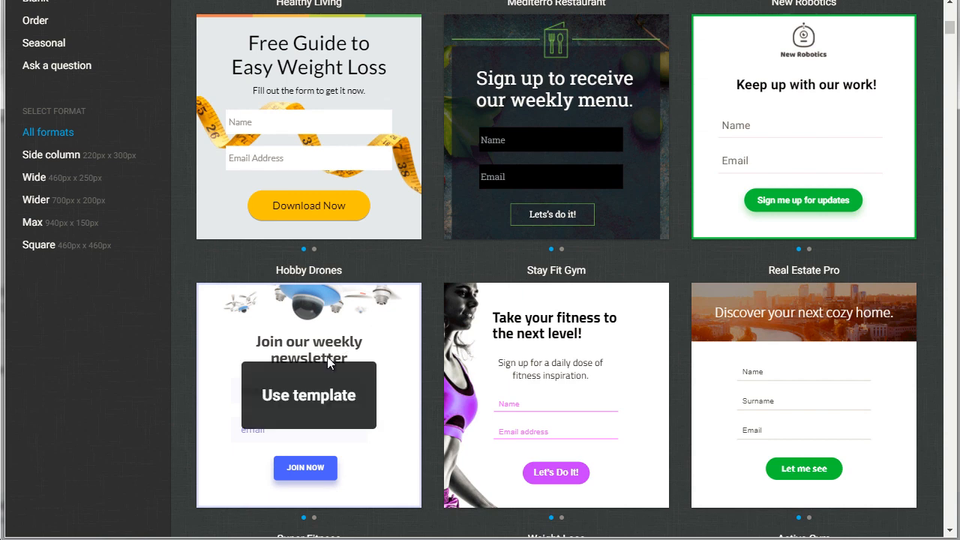
{"action": "scroll", "coordinate": [185, 280], "scroll_direction": "up", "scroll_amount": 3}
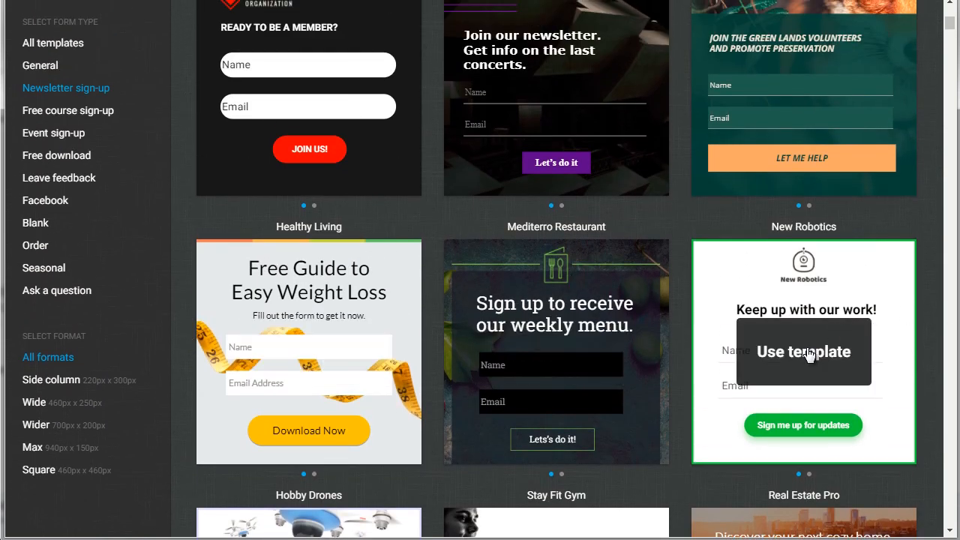
{"action": "left_click", "coordinate": [787, 349]}
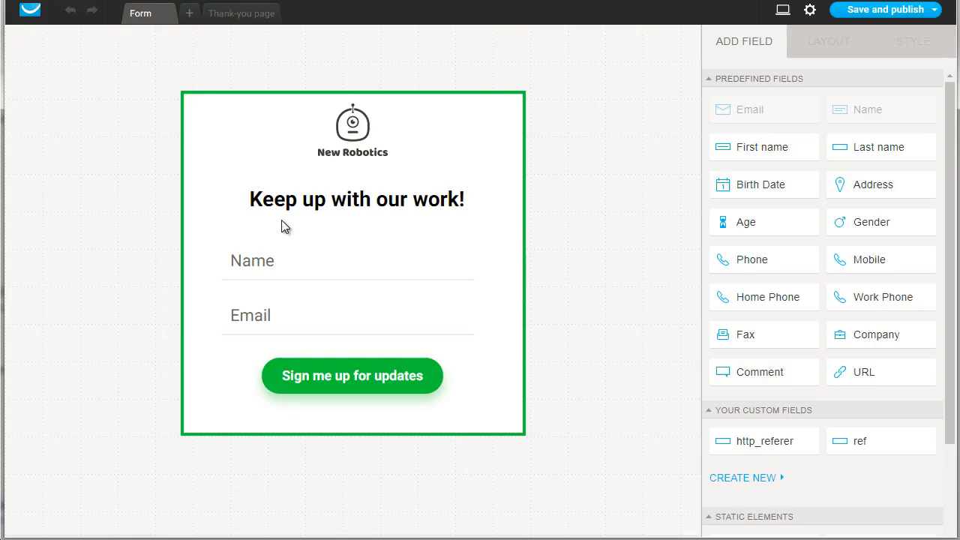
Step: View the replacement image library for the New Robotics logo, close it, and delete the logo from the form
{"action": "left_click", "coordinate": [347, 135]}
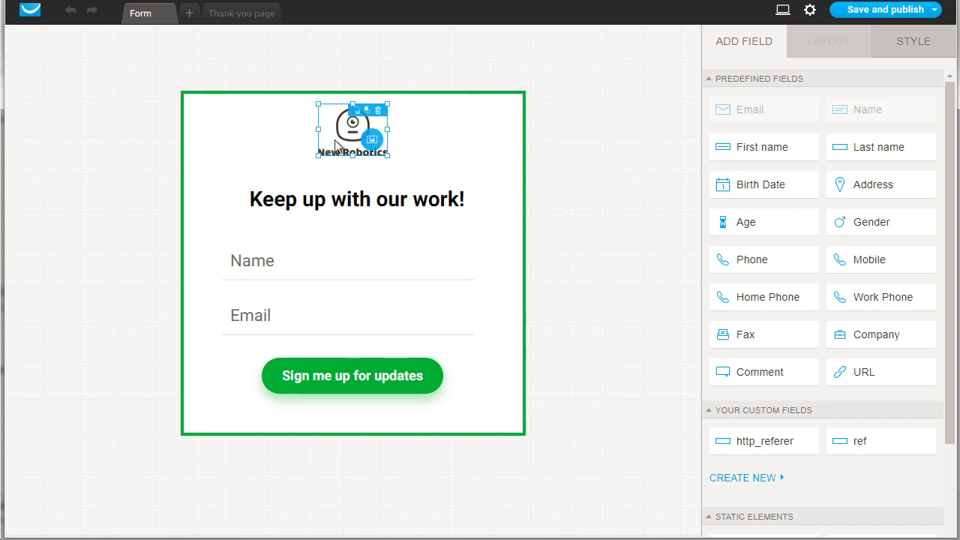
{"action": "left_click", "coordinate": [371, 140]}
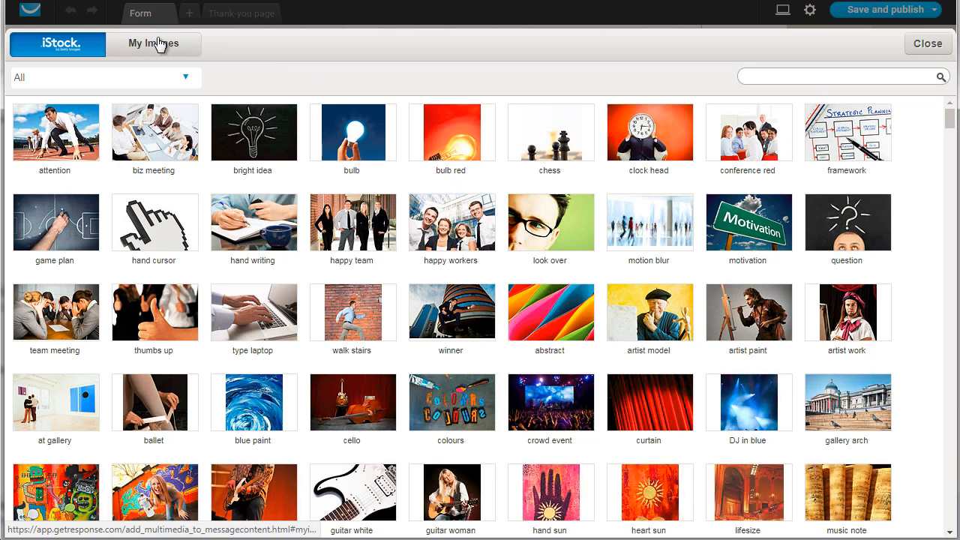
{"action": "left_click", "coordinate": [928, 44]}
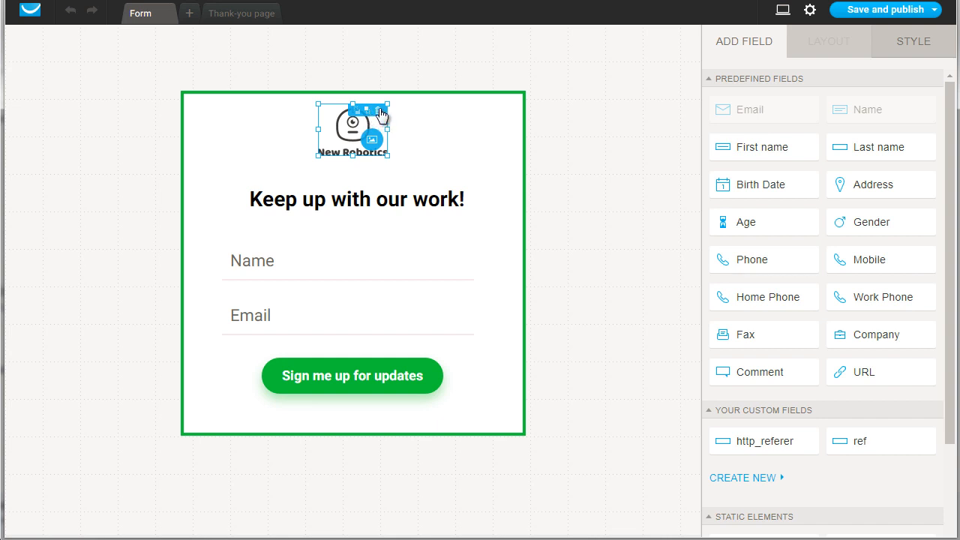
{"action": "left_click", "coordinate": [379, 111]}
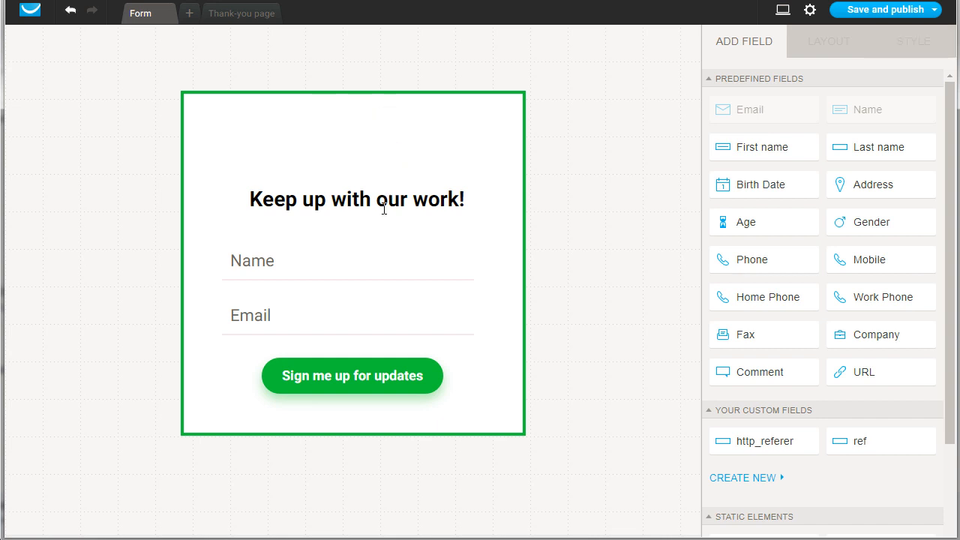
{"action": "left_click", "coordinate": [264, 195]}
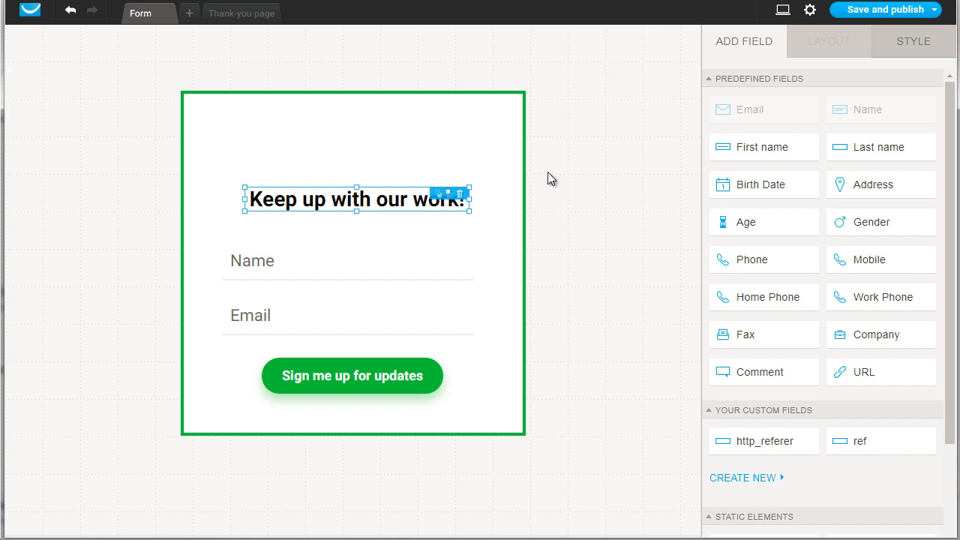
{"action": "left_click", "coordinate": [271, 269]}
{"action": "left_click", "coordinate": [262, 308]}
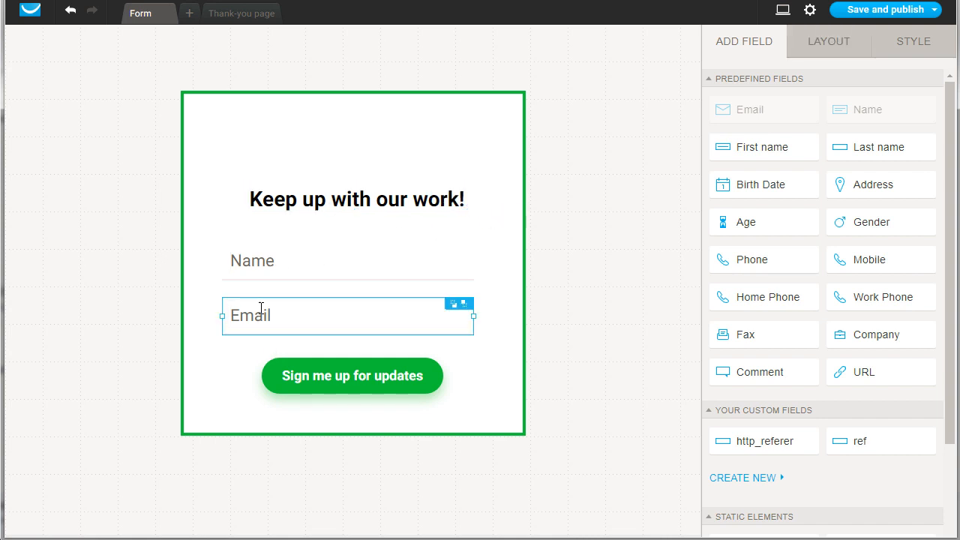
Step: Replace the text on the form's green sign-up button with "Send Me The Report"
{"action": "left_click", "coordinate": [330, 384]}
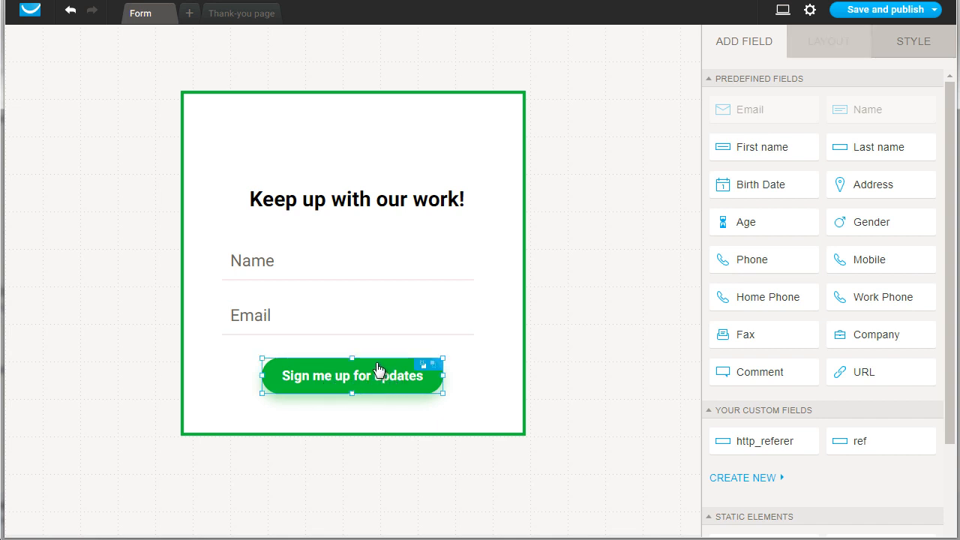
{"action": "left_click", "coordinate": [349, 375]}
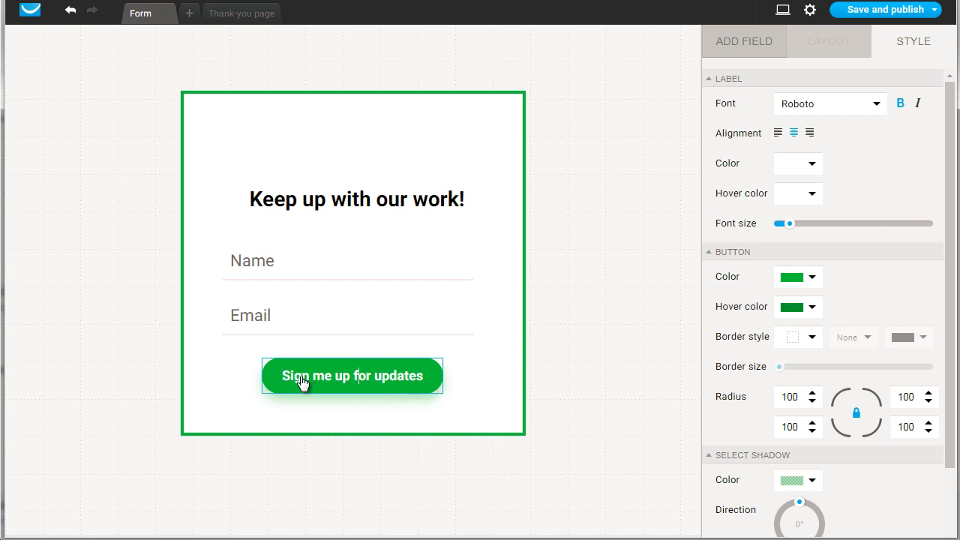
{"action": "type", "text": "S"}
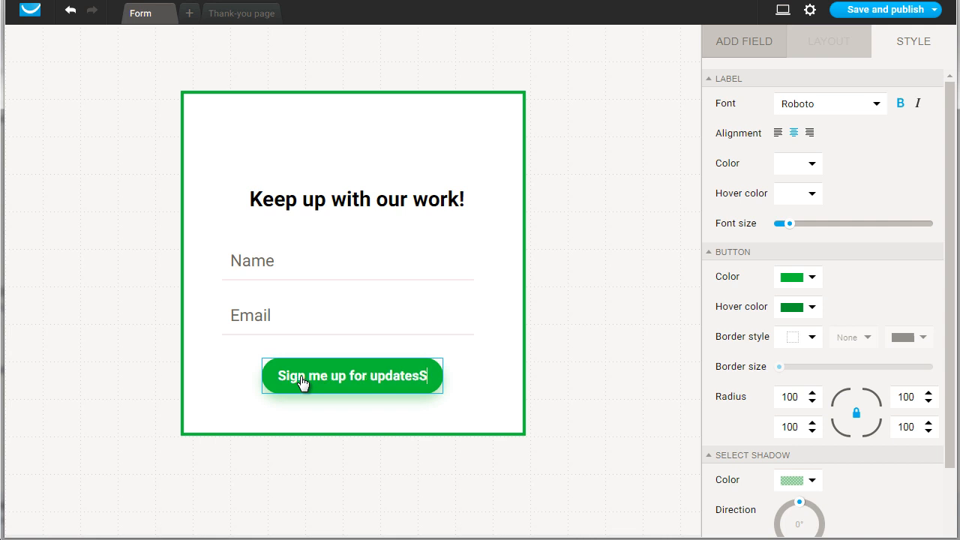
{"action": "key", "text": "ctrl+a"}
{"action": "type", "text": "Send M"}
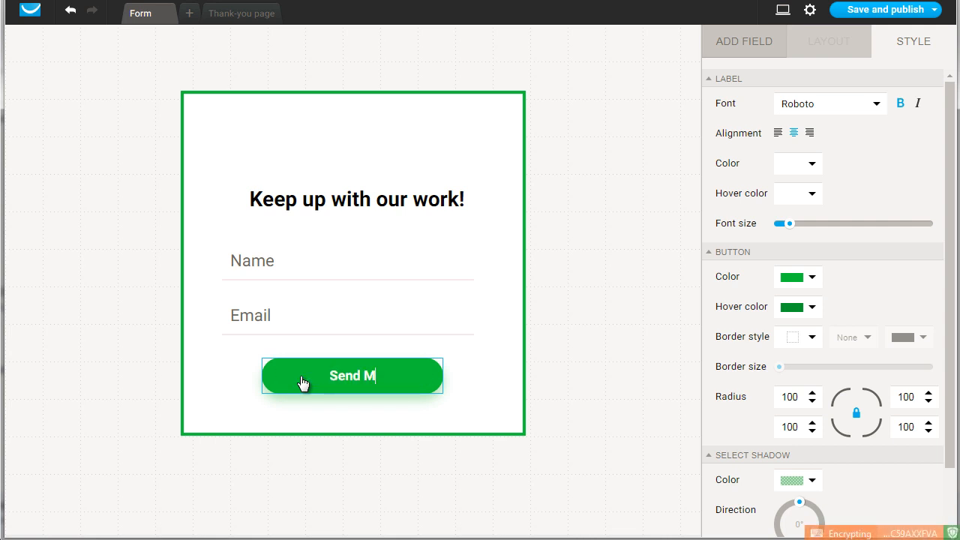
{"action": "type", "text": "e The Report"}
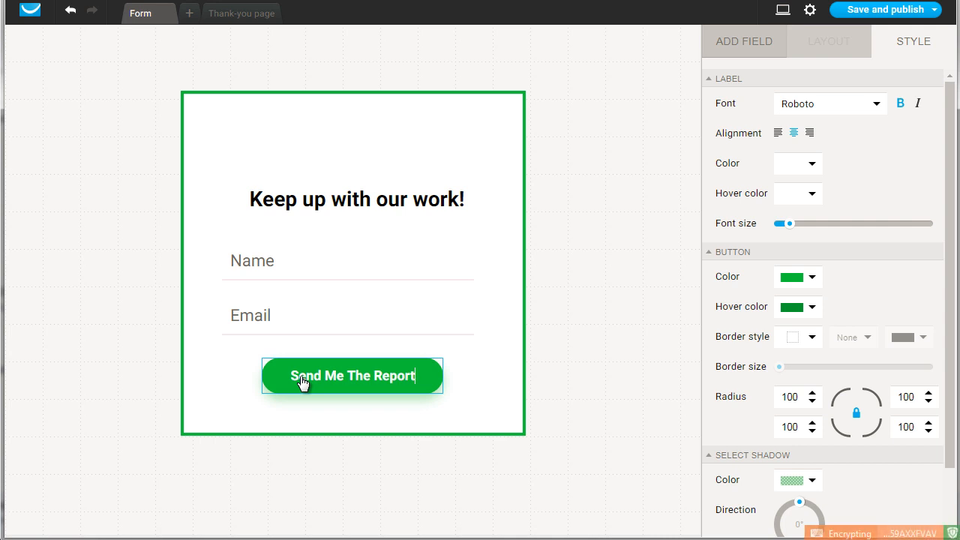
{"action": "left_click", "coordinate": [579, 277]}
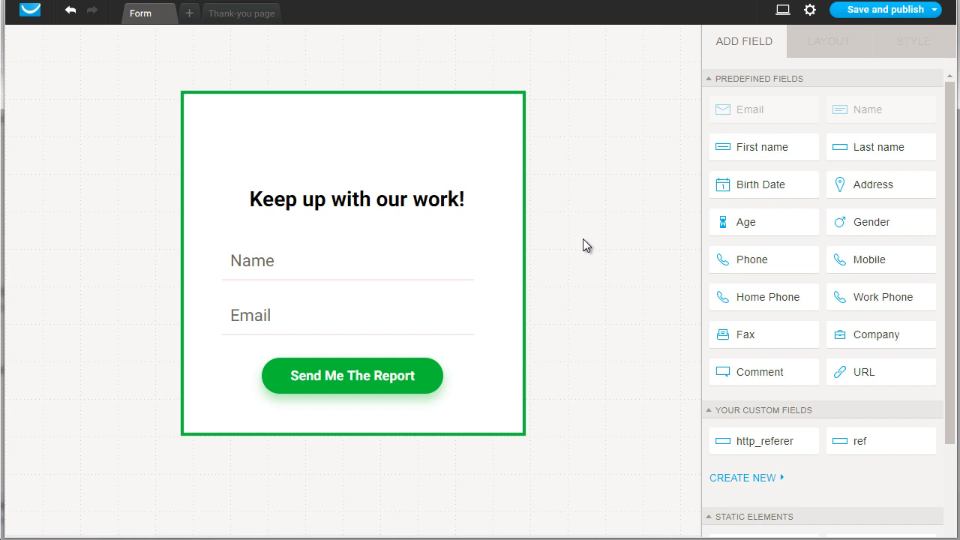
Step: Look through the available fields and open the layout settings of the form's Name field
{"action": "left_click", "coordinate": [337, 268]}
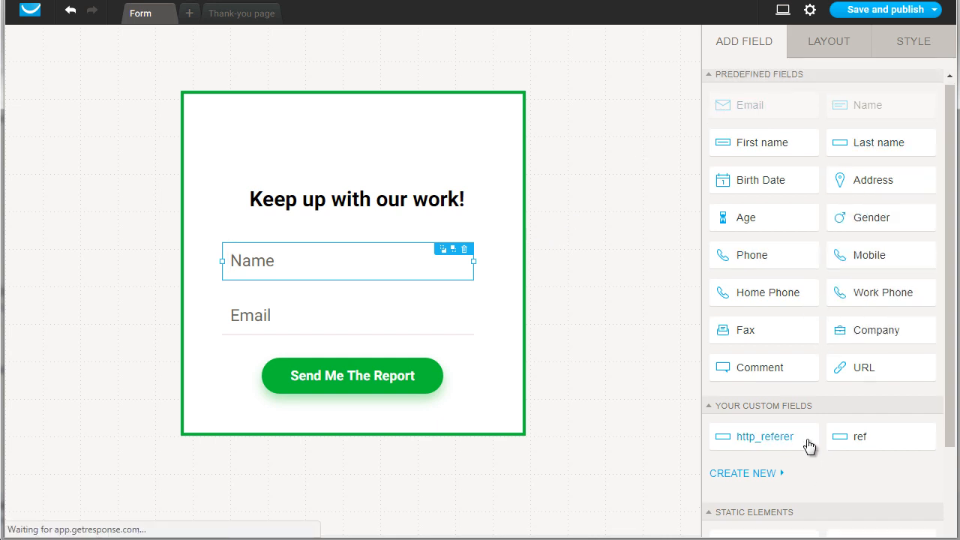
{"action": "scroll", "coordinate": [812, 446], "scroll_direction": "down", "scroll_amount": 2}
{"action": "scroll", "coordinate": [803, 342], "scroll_direction": "up", "scroll_amount": 2}
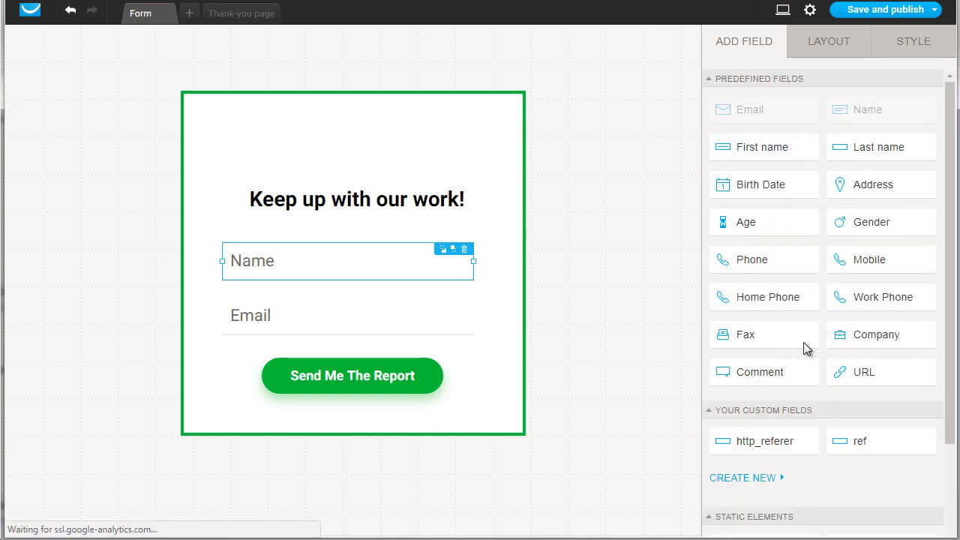
{"action": "left_click", "coordinate": [848, 46]}
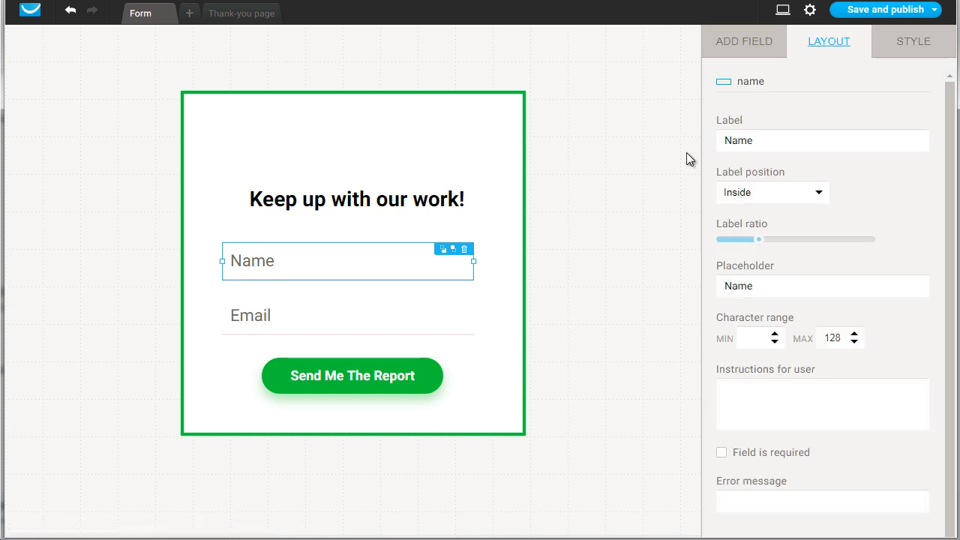
Step: Save and publish the form, and try to copy its JavaScript code for self-installation
{"action": "mouse_move", "coordinate": [885, 14]}
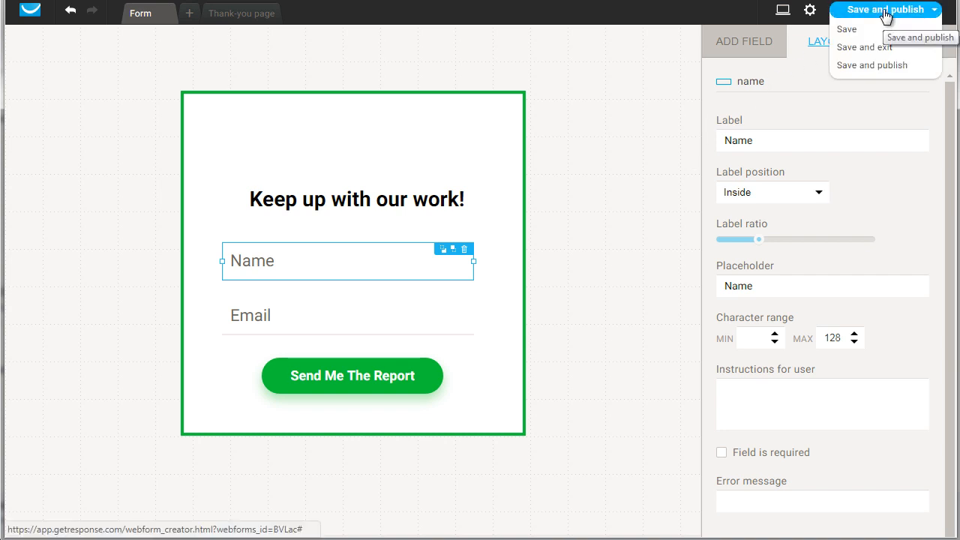
{"action": "left_click", "coordinate": [885, 14]}
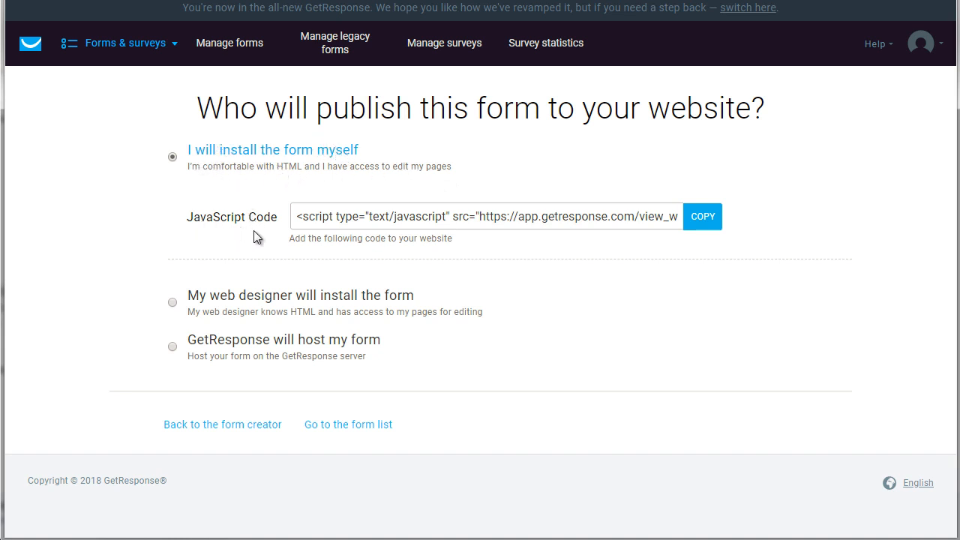
{"action": "left_click", "coordinate": [699, 222]}
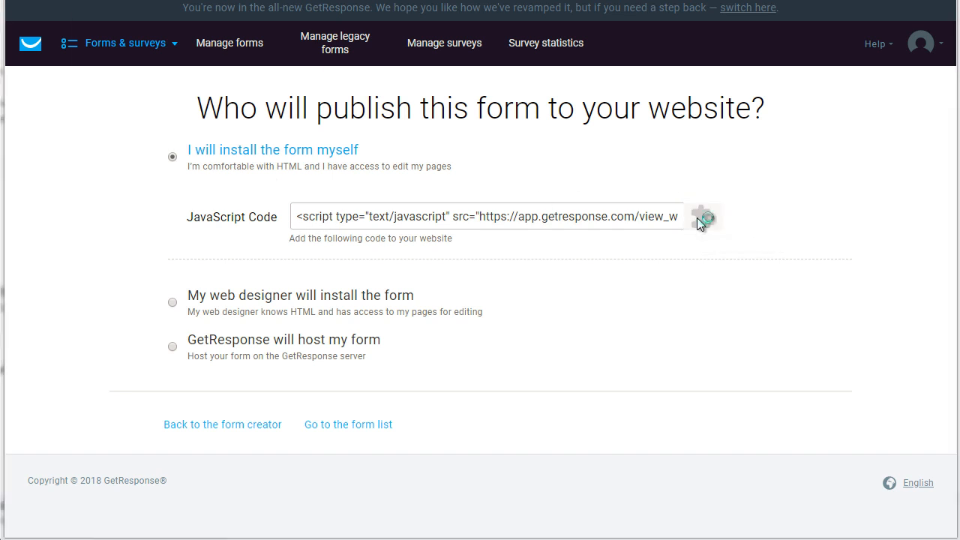
{"action": "left_click", "coordinate": [699, 223]}
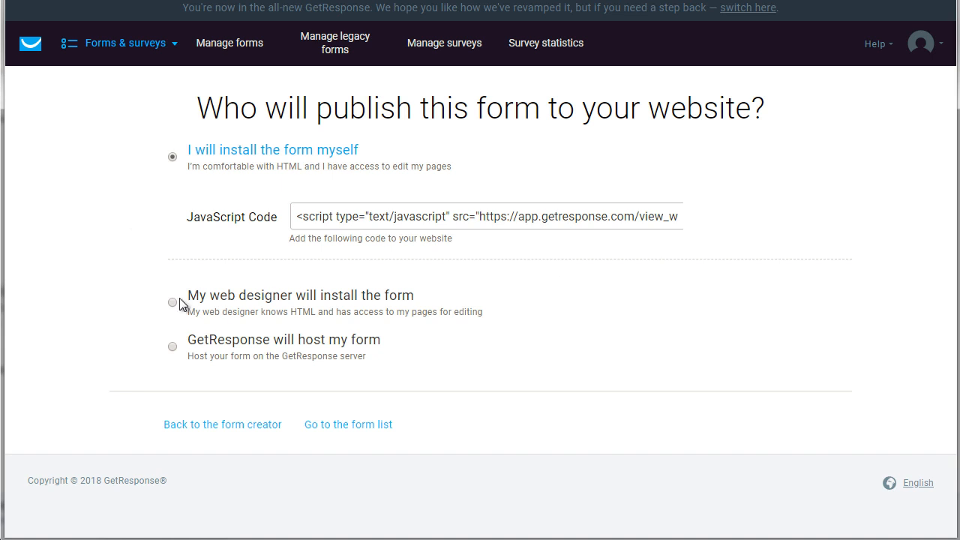
Step: Choose to have GetResponse host the form, copy the form link, and return from the hosted form to the publishing page
{"action": "left_click", "coordinate": [173, 347]}
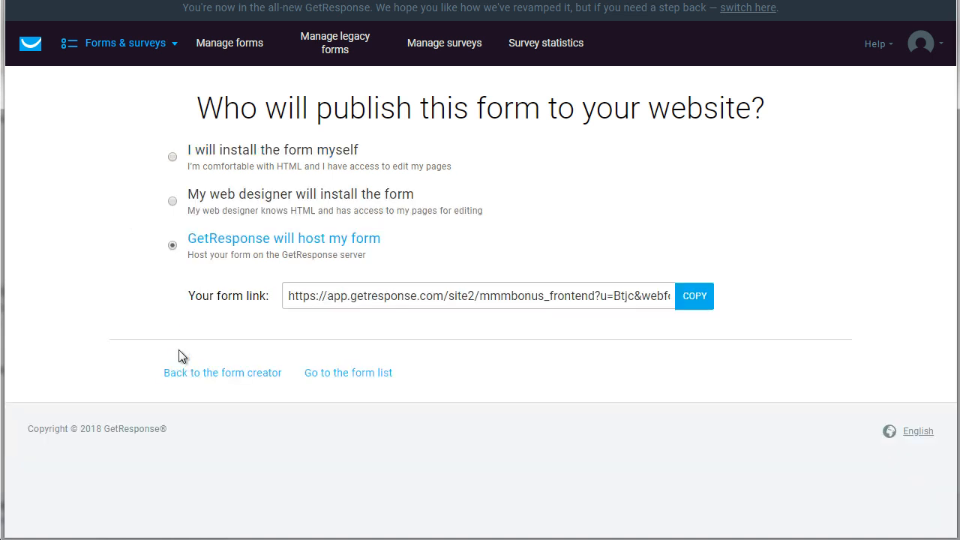
{"action": "left_click", "coordinate": [696, 300]}
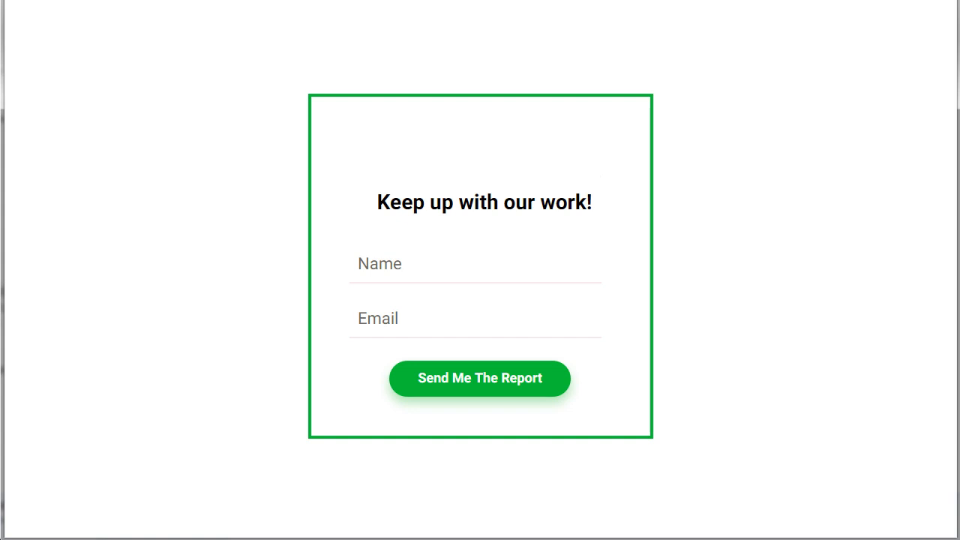
{"action": "key", "text": "ctrl+shift+Tab"}
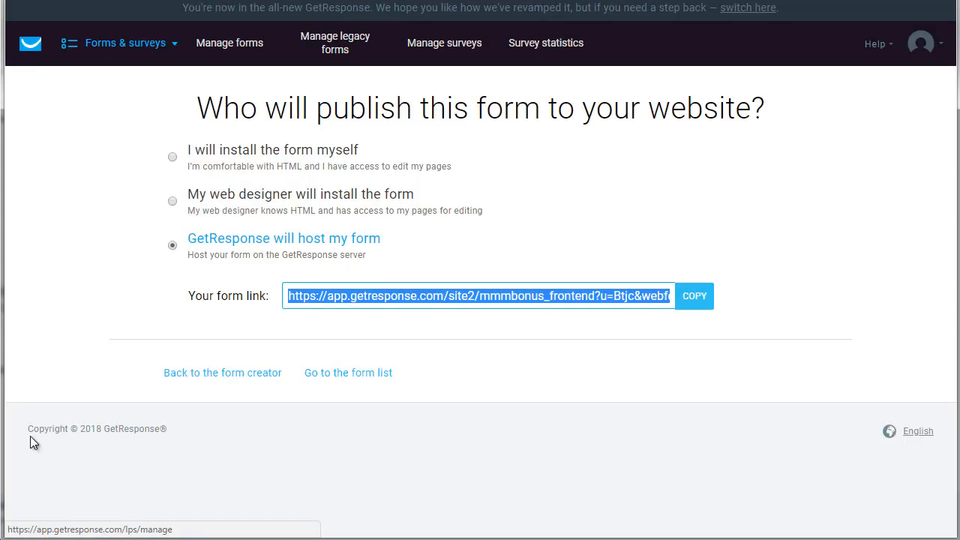